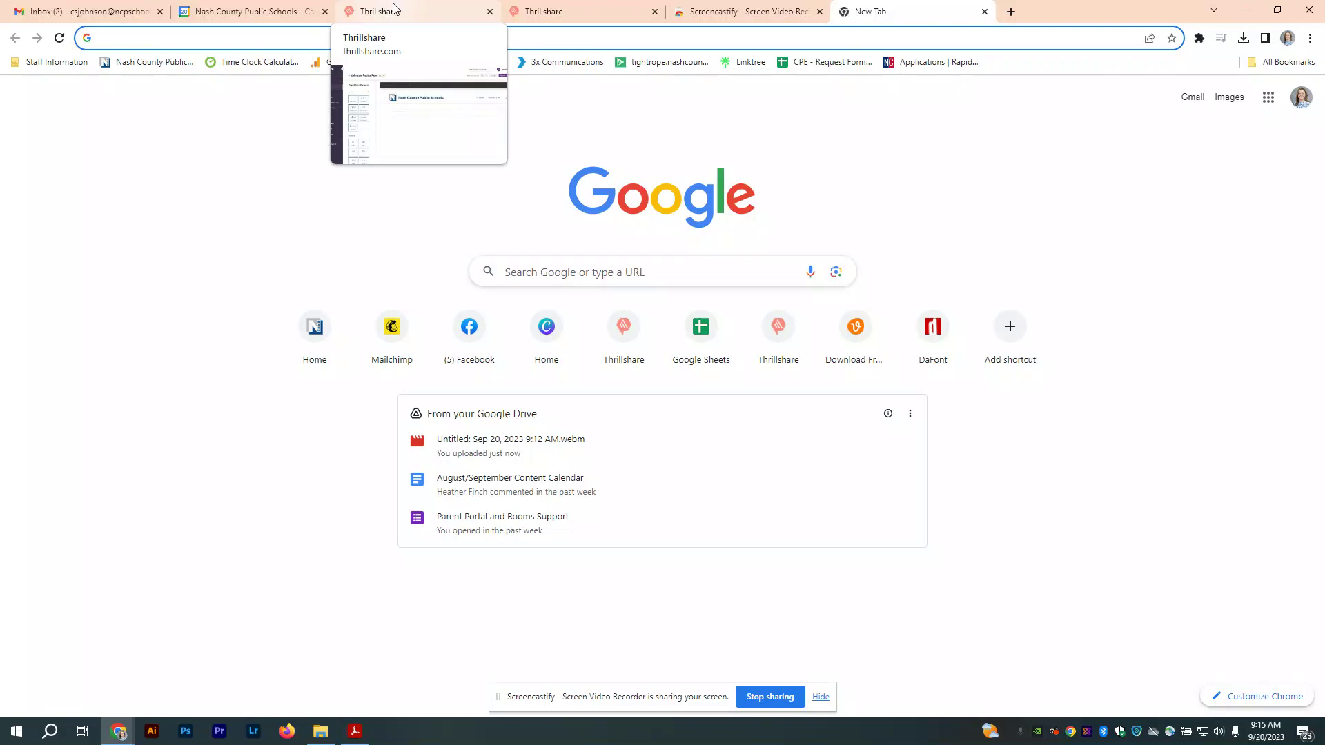
Switch to the Thrillshare tab with the draft Webmaster Practice Page builder
left_click(394, 10)
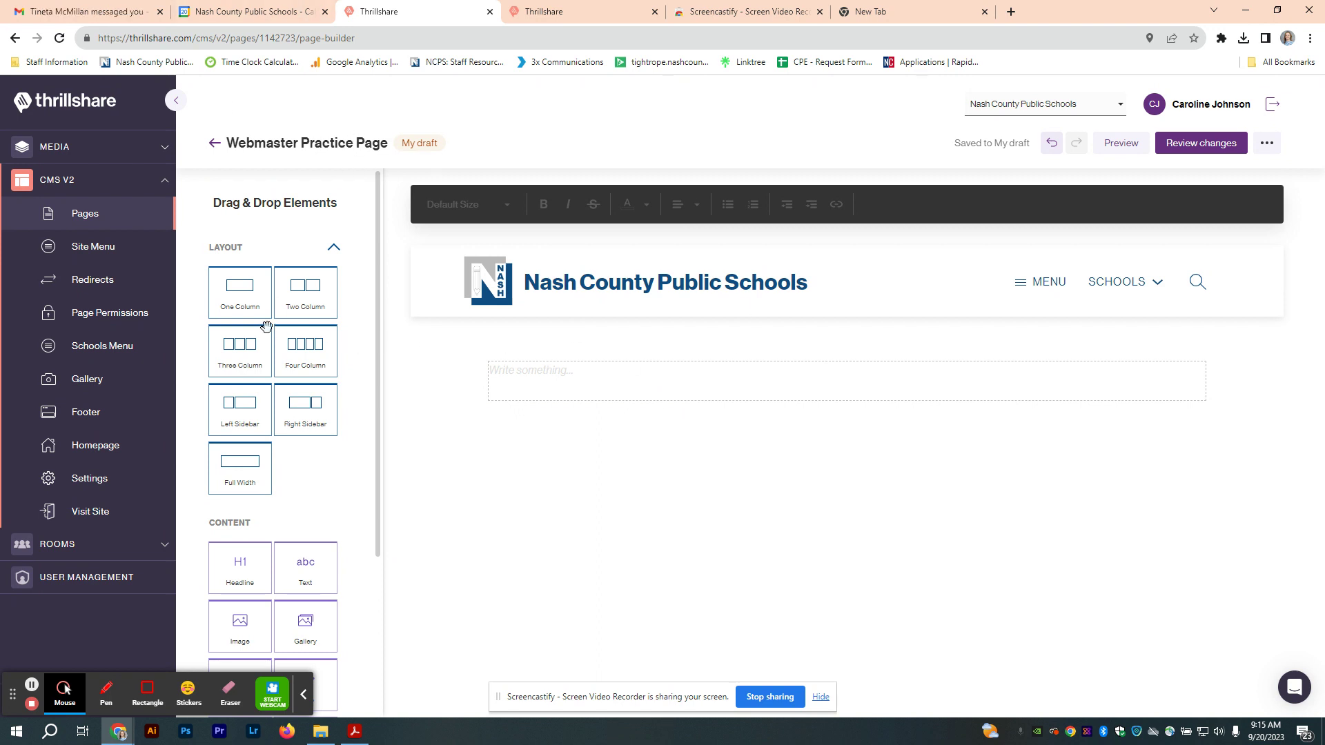
Add a One Column block to the canvas and drop a Text element into it
left_click_drag(247, 289, 566, 377)
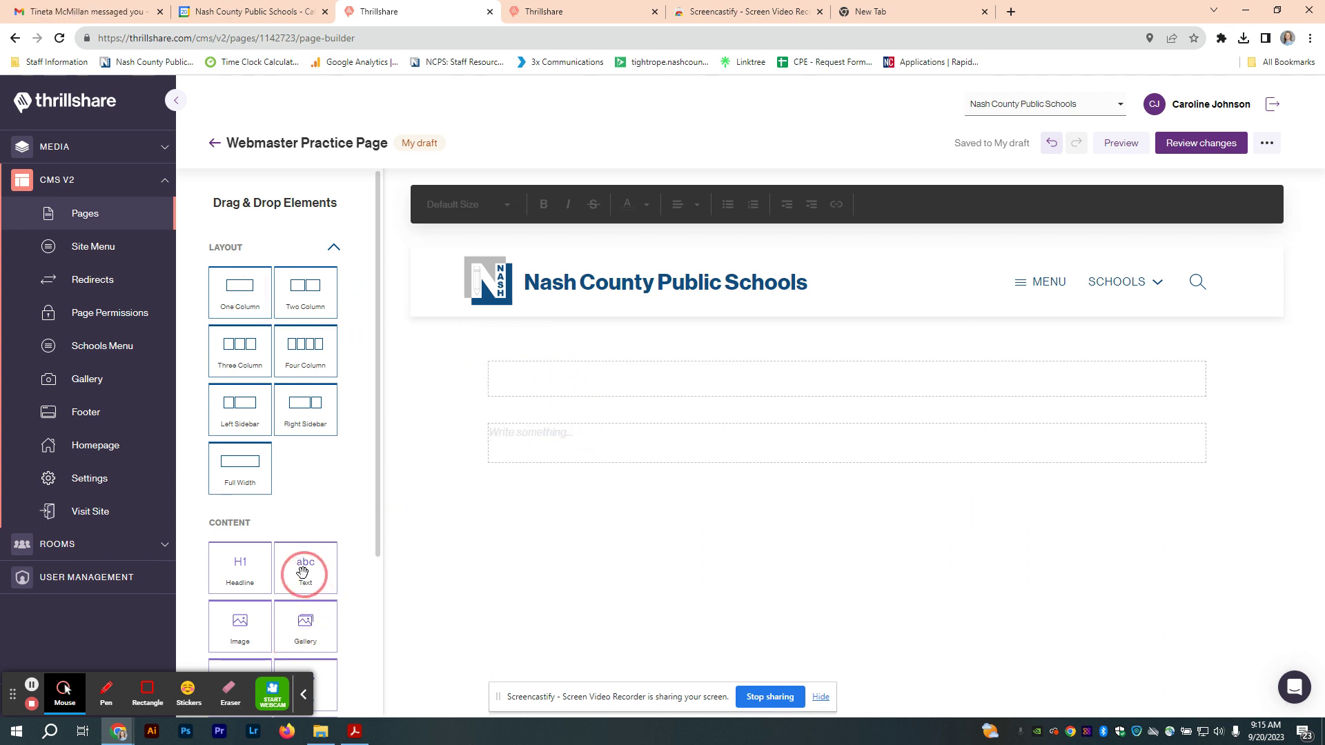
left_click_drag(306, 567, 539, 395)
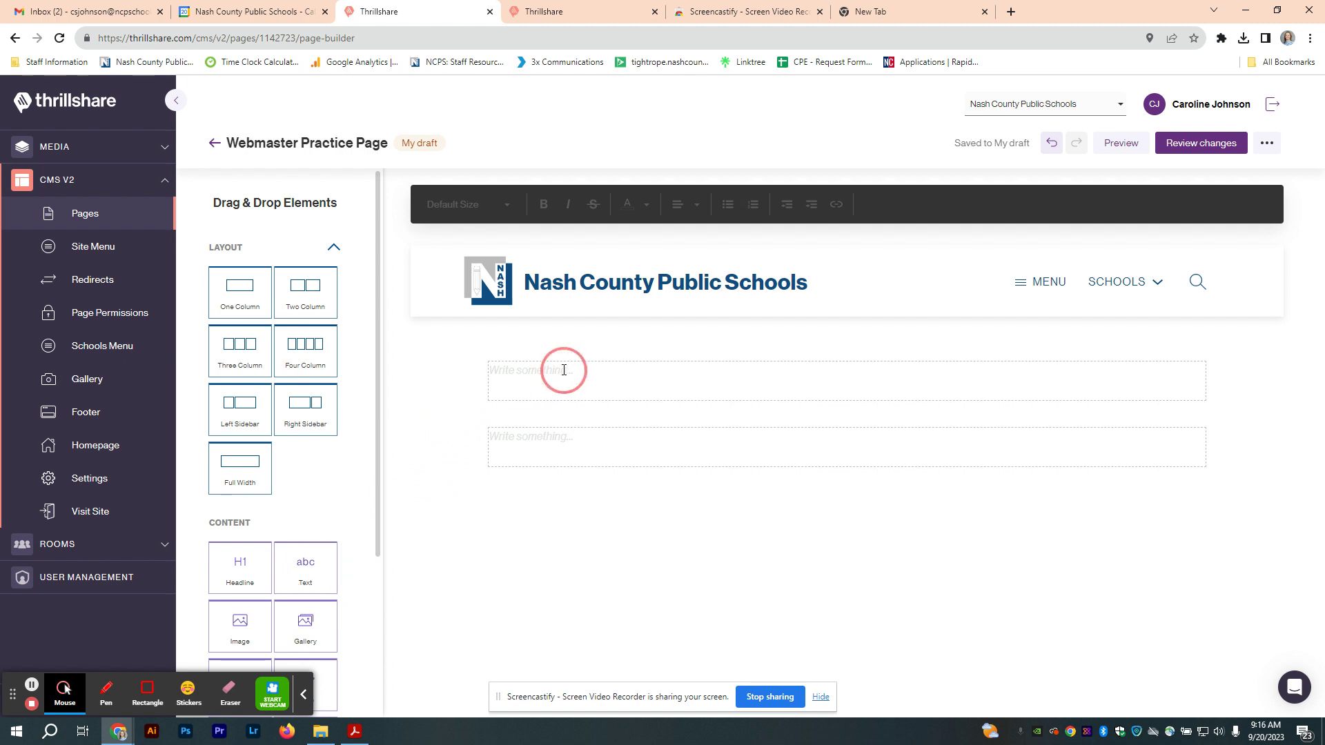
left_click(564, 370)
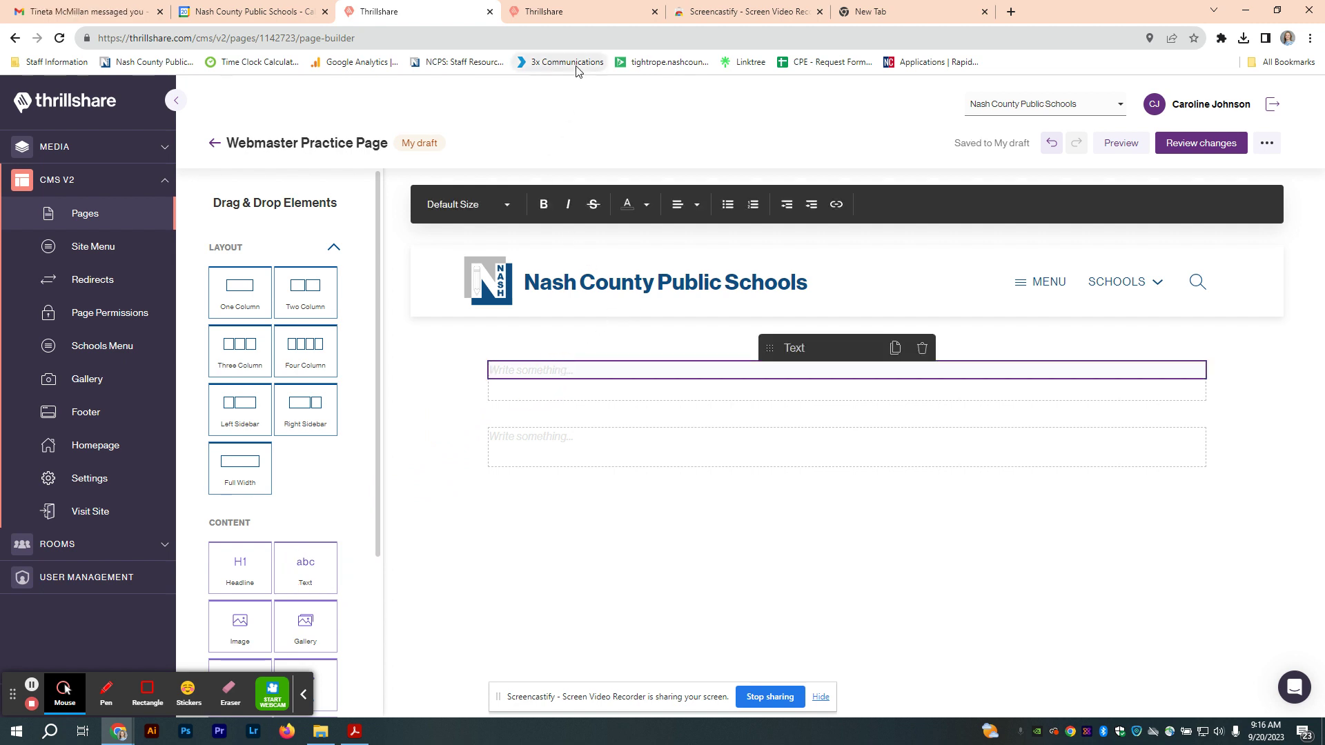
Show the Media > Documents library in the second Thrillshare tab
left_click(544, 11)
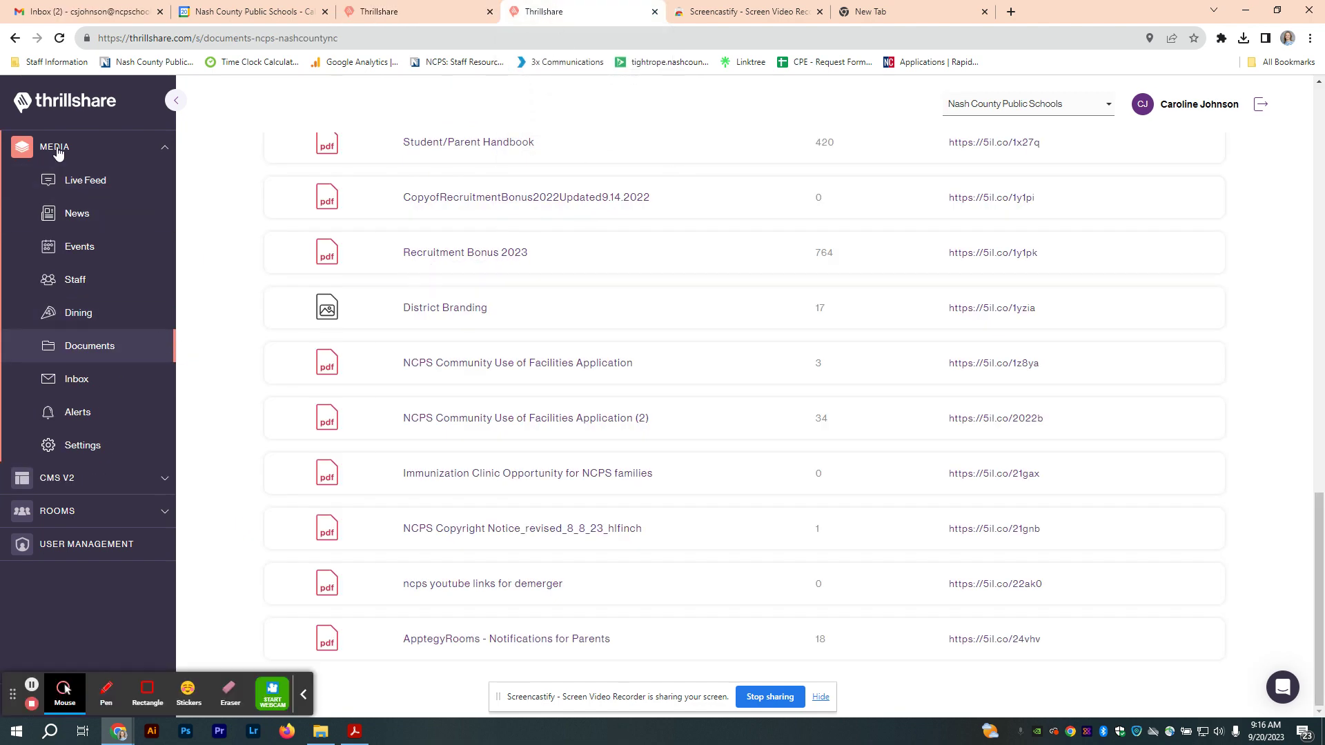
left_click(89, 346)
scroll(835, 483, "up", 8)
scroll(836, 484, "down", 10)
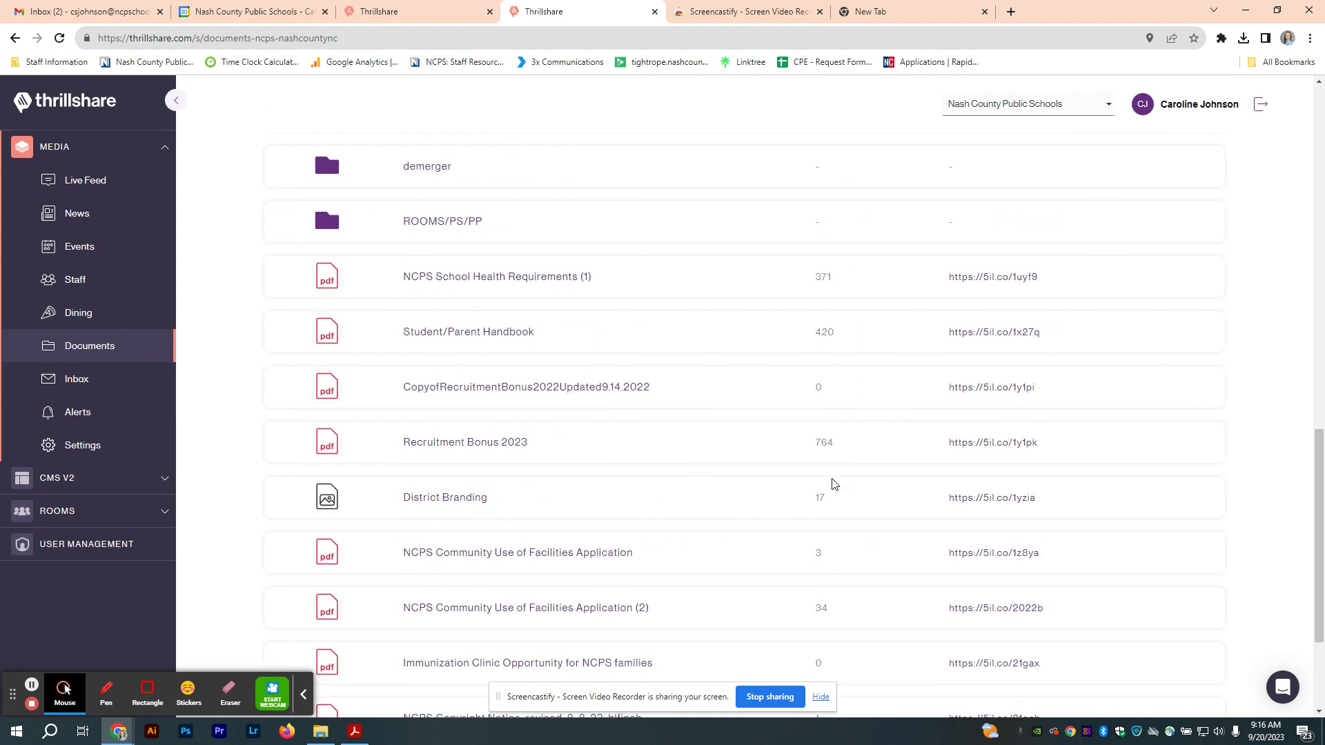
scroll(835, 484, "up", 5)
scroll(836, 484, "up", 5)
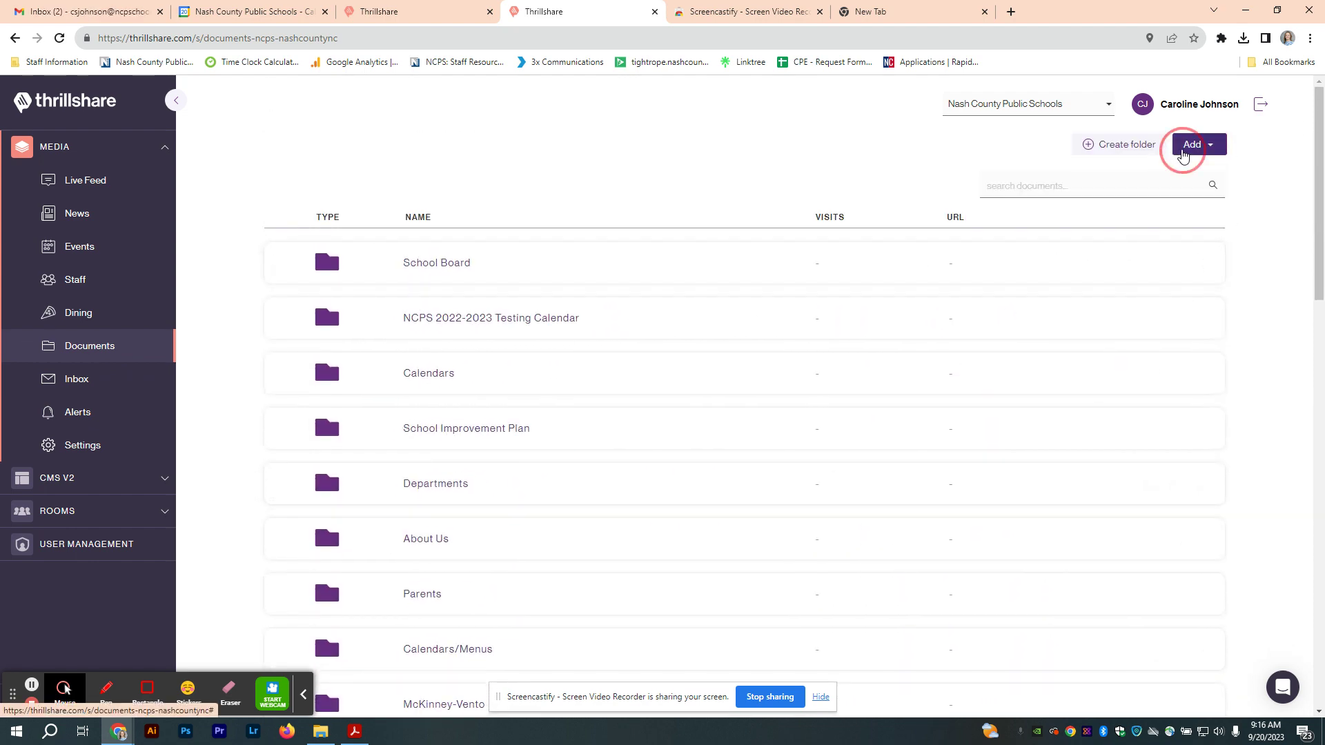
Copy the Notifications for Parents PDF short link from the Documents list
left_click(1184, 156)
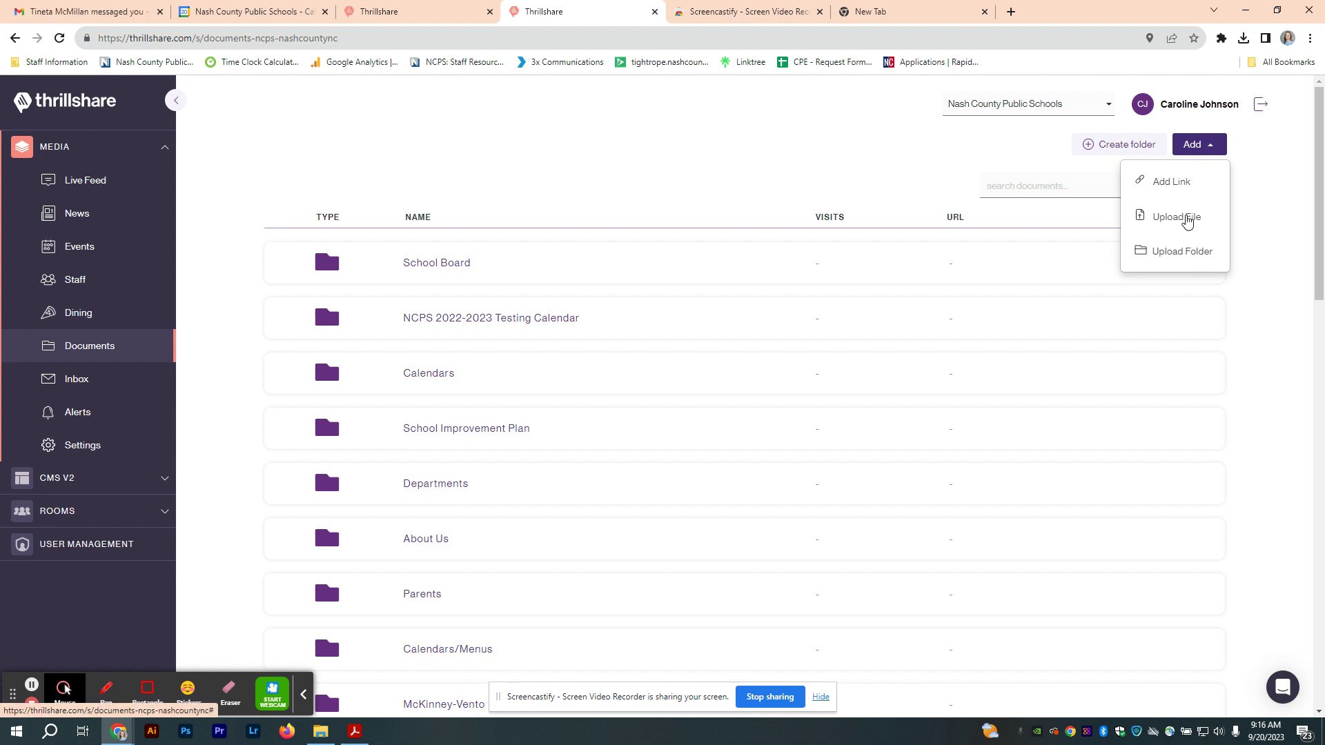
left_click(1246, 212)
left_click_drag(1318, 245, 1318, 622)
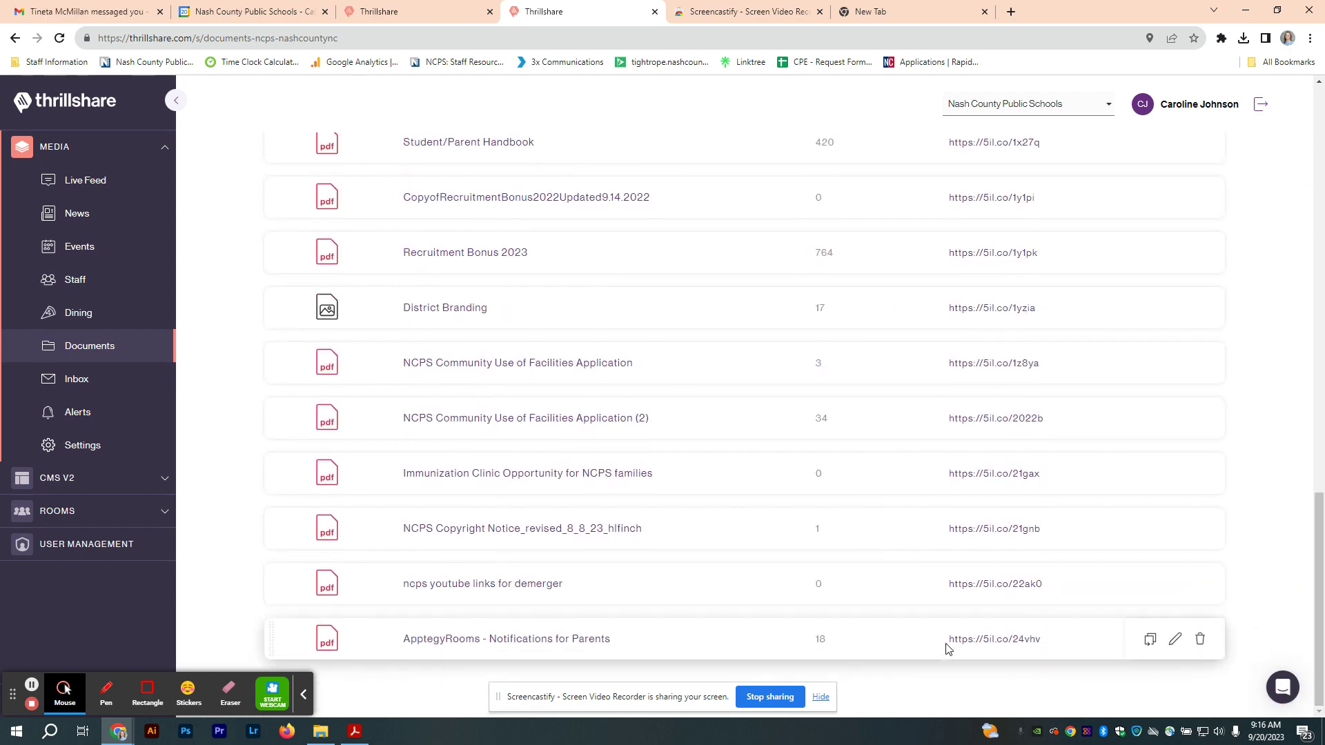
left_click_drag(950, 639, 1041, 639)
right_click(997, 639)
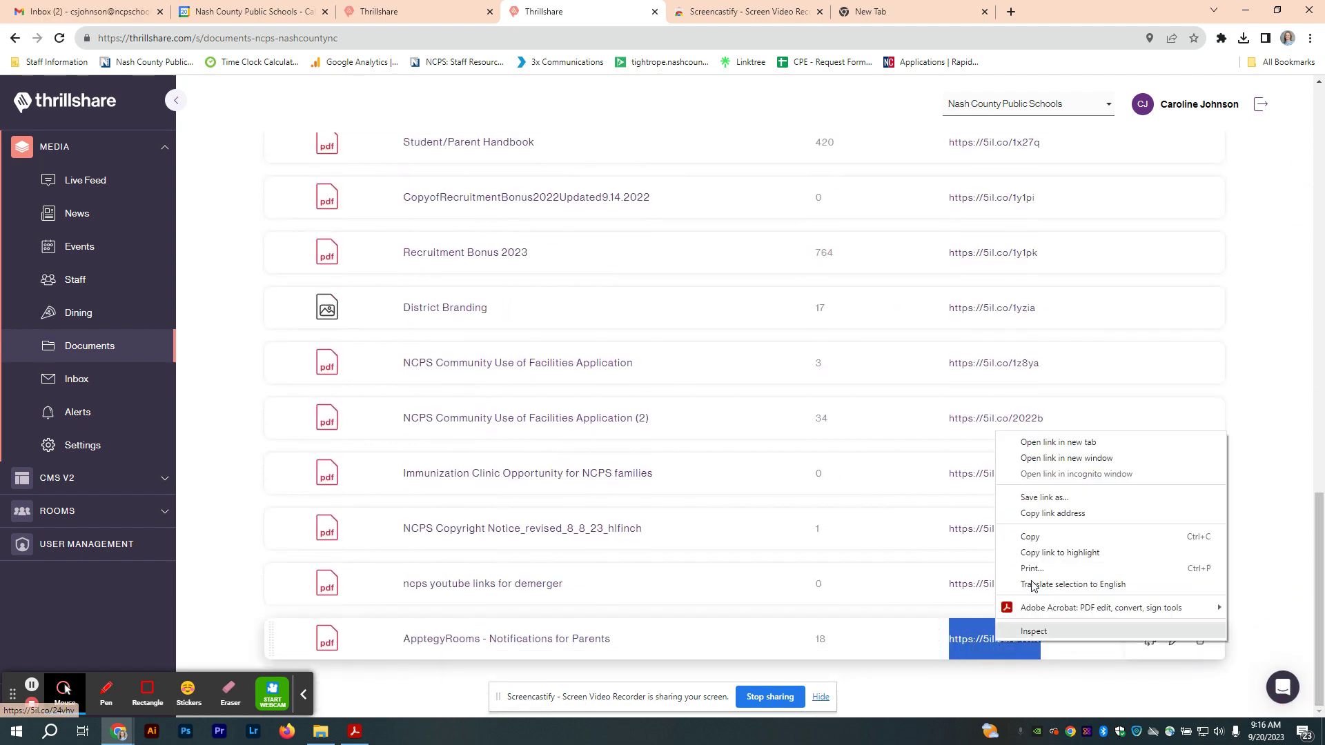
left_click(1030, 536)
left_click(414, 11)
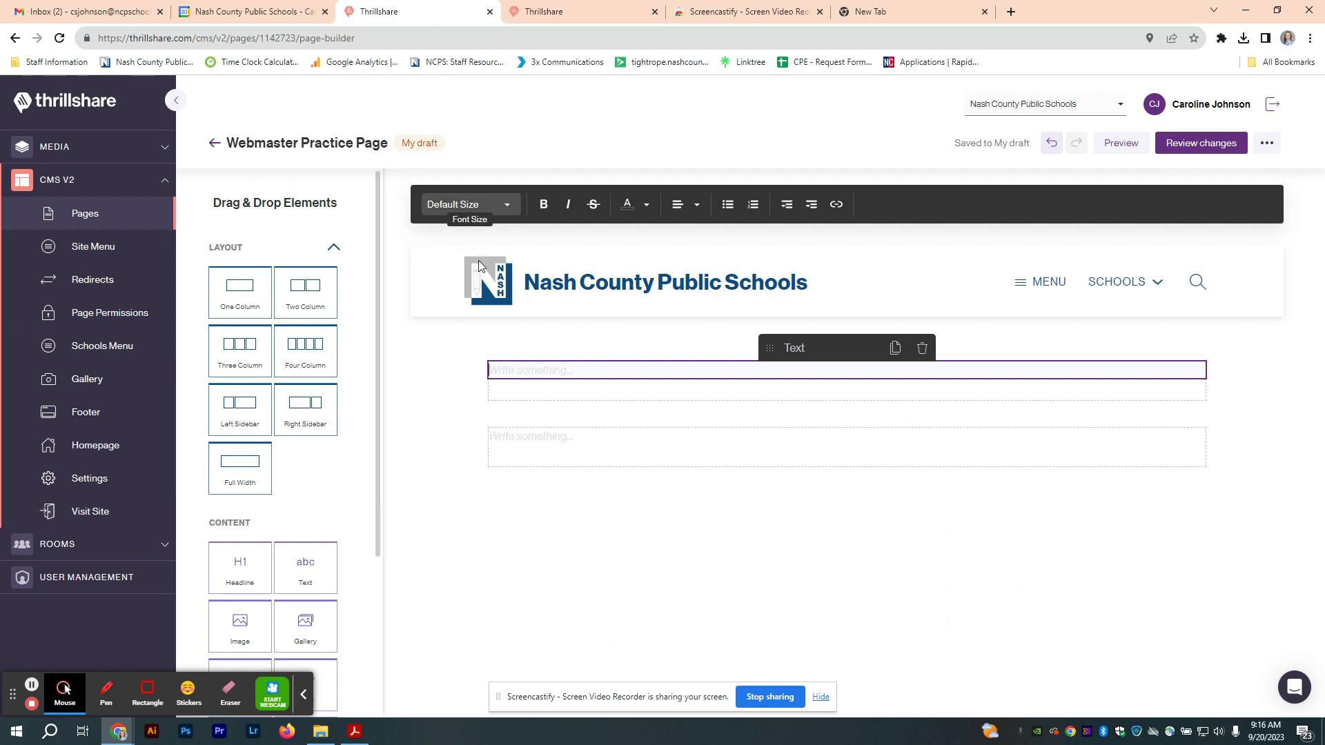
left_click(518, 375)
key("ctrl+v")
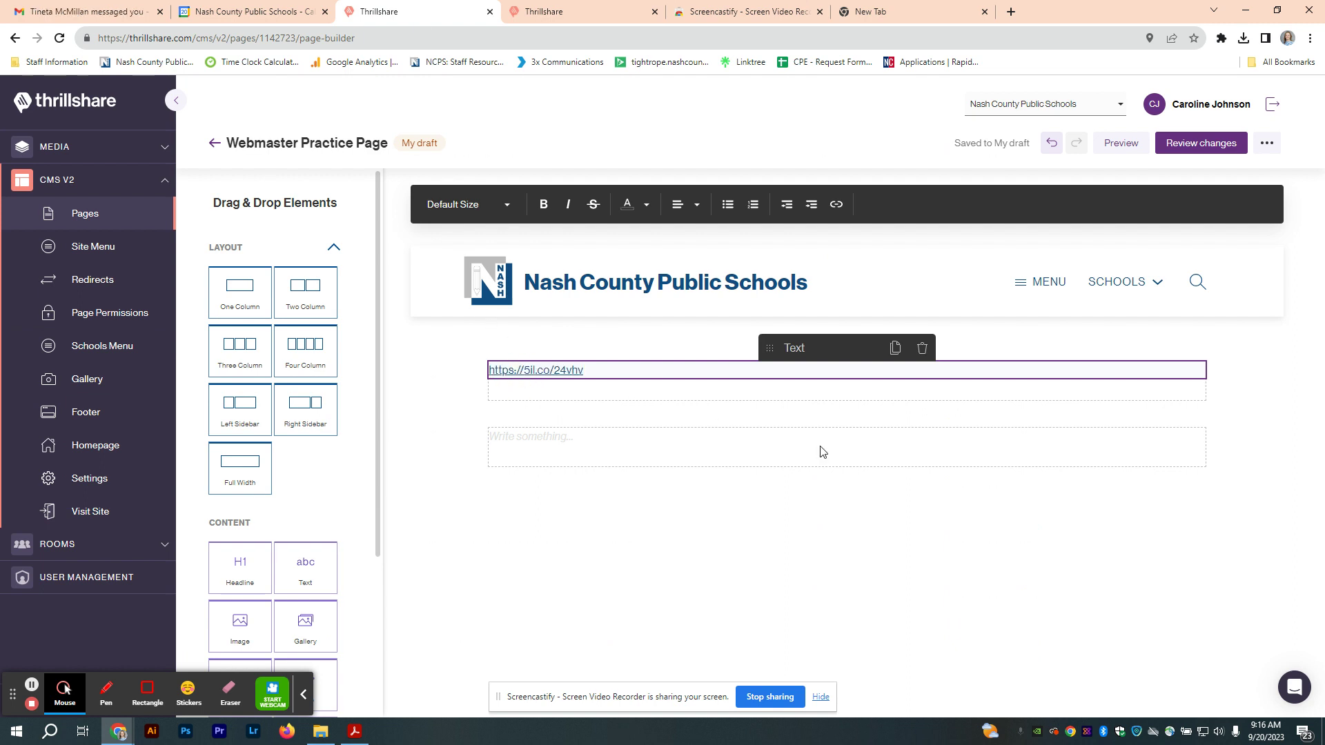